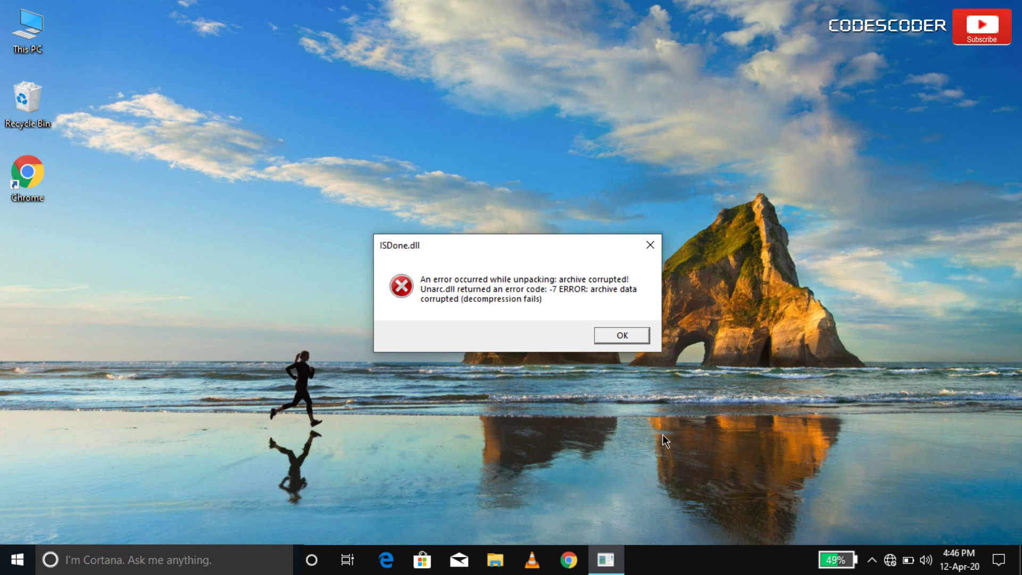
Step: Dismiss the ISDone.dll error message and copy the unarc.dll file on the desktop
click(617, 333)
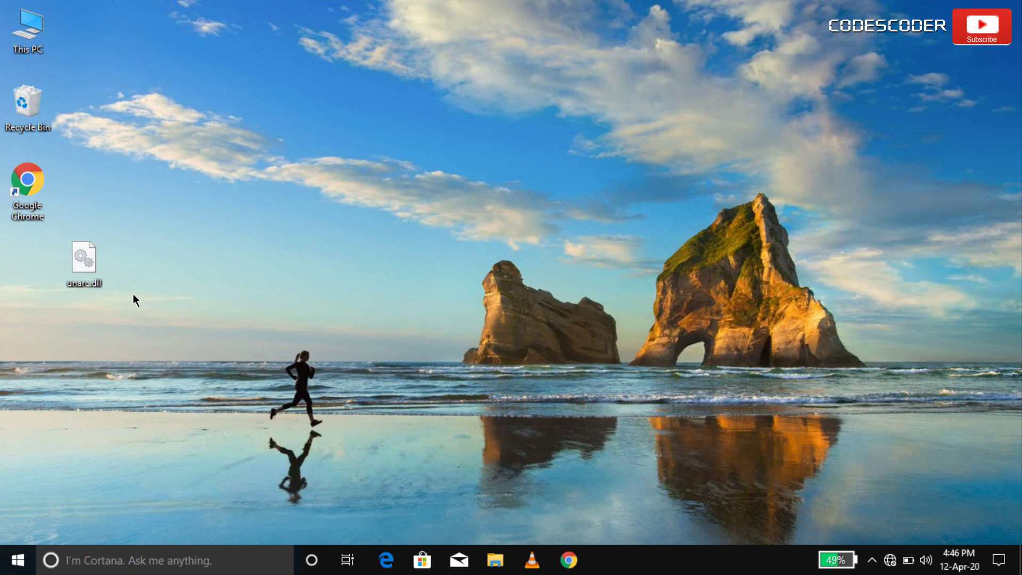
right_click(88, 273)
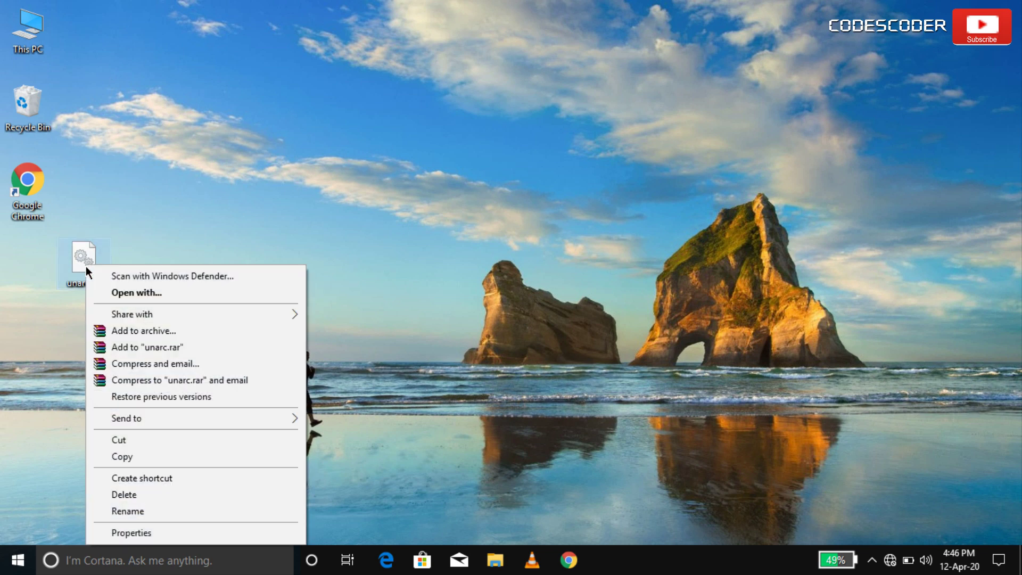
click(149, 457)
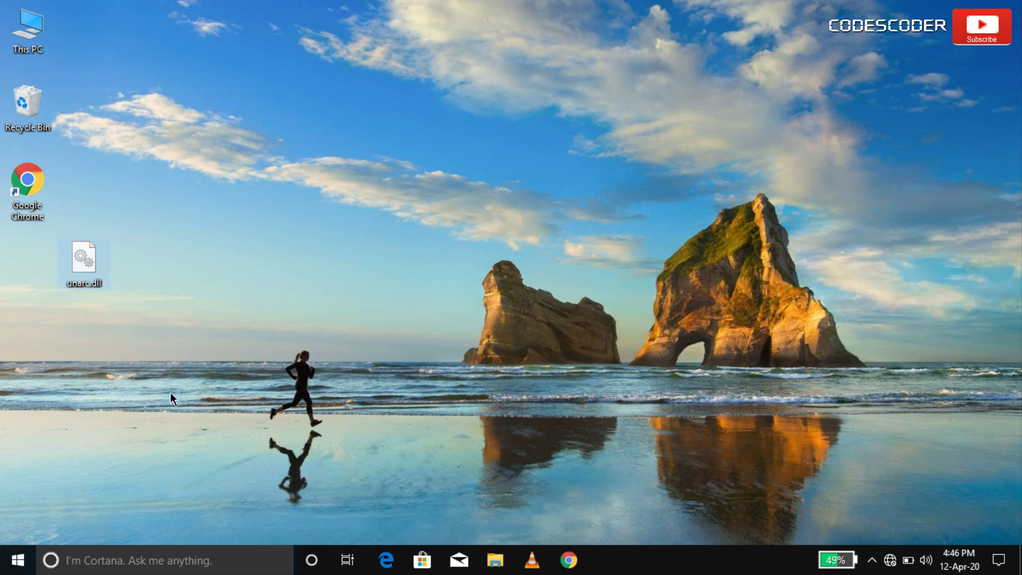
Step: Open the System32 folder inside the Windows folder on Local Disk (C:)
double_click(52, 42)
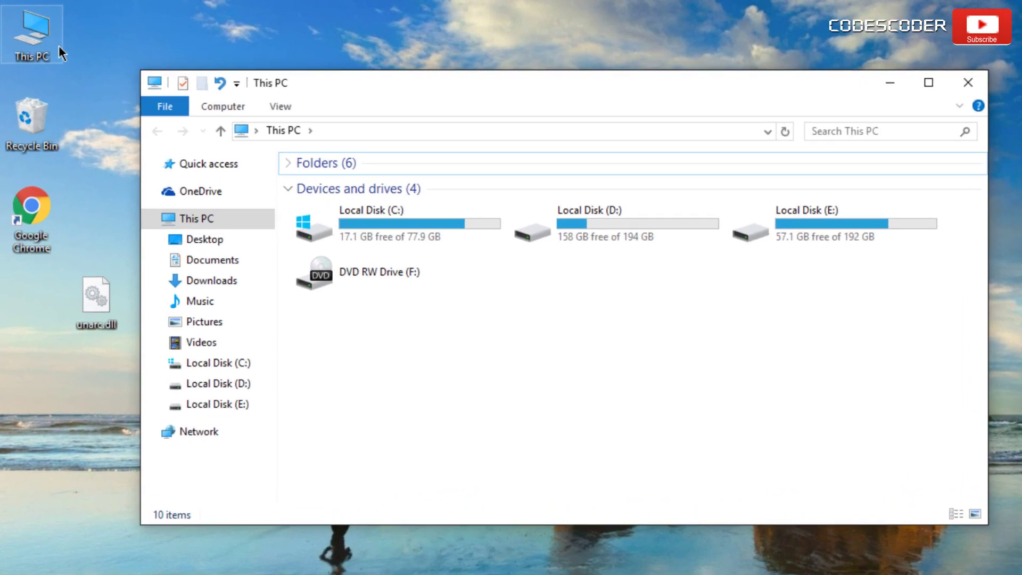
double_click(406, 218)
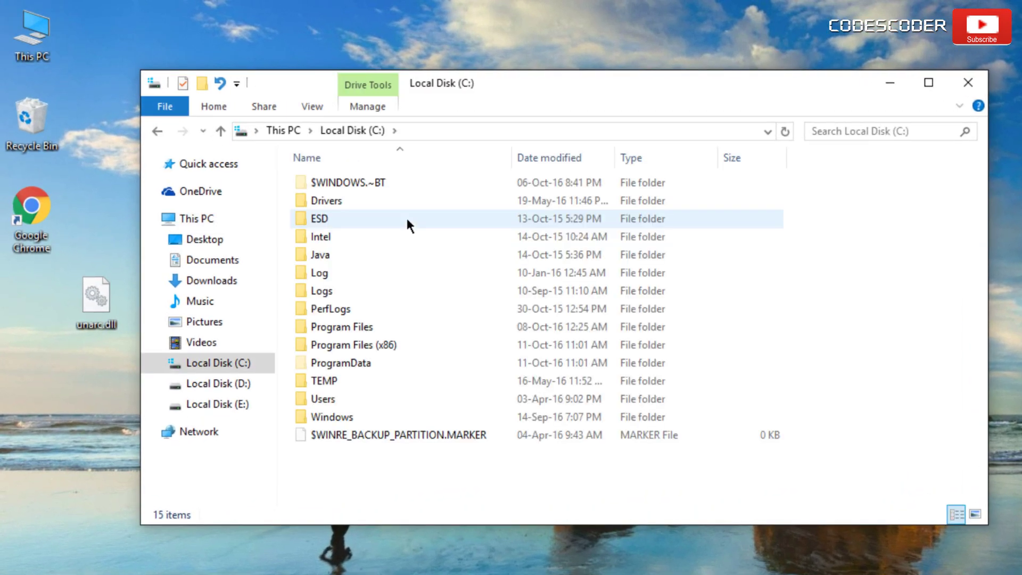
double_click(447, 414)
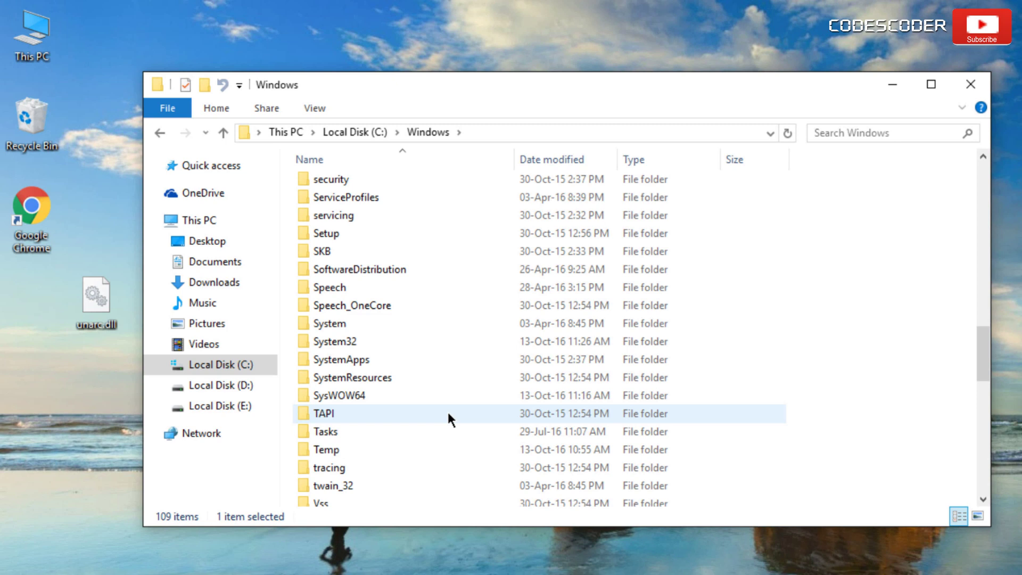
mouse_move(461, 345)
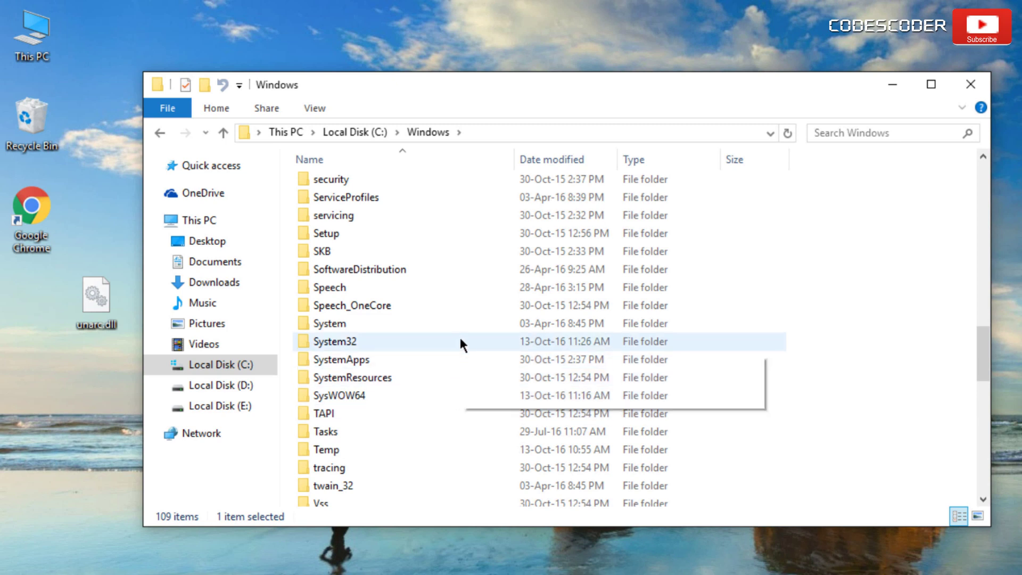
double_click(461, 343)
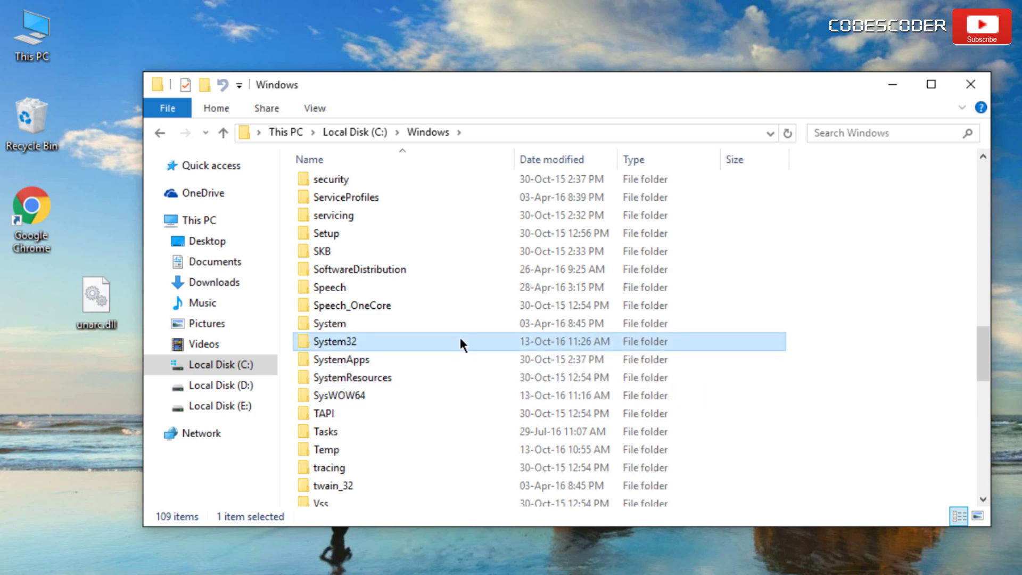
Step: Rename the existing unarc.dll in System32 to unarcBACKUP.dll
scroll(461, 345, down, 1)
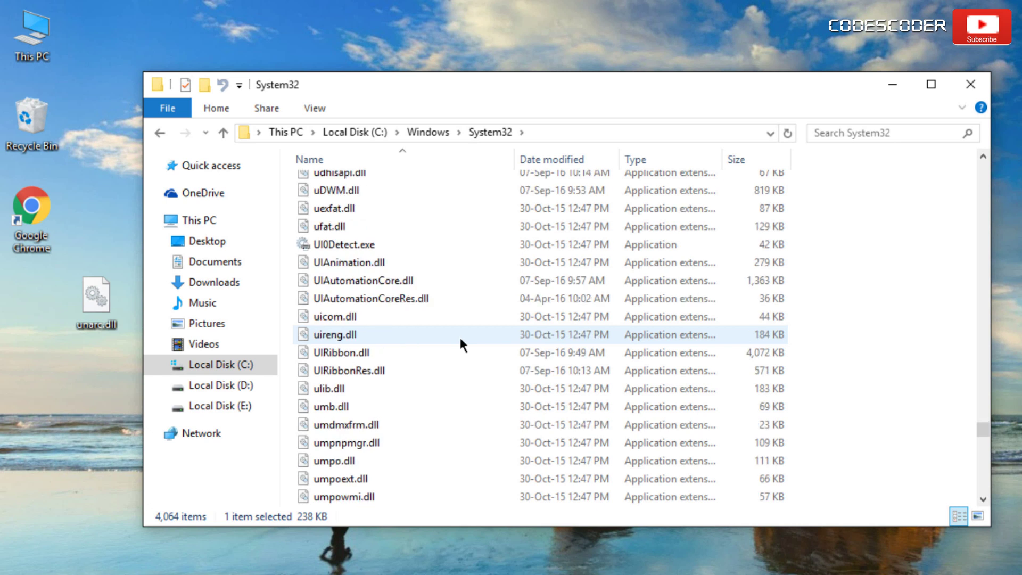
scroll(461, 345, down, 1)
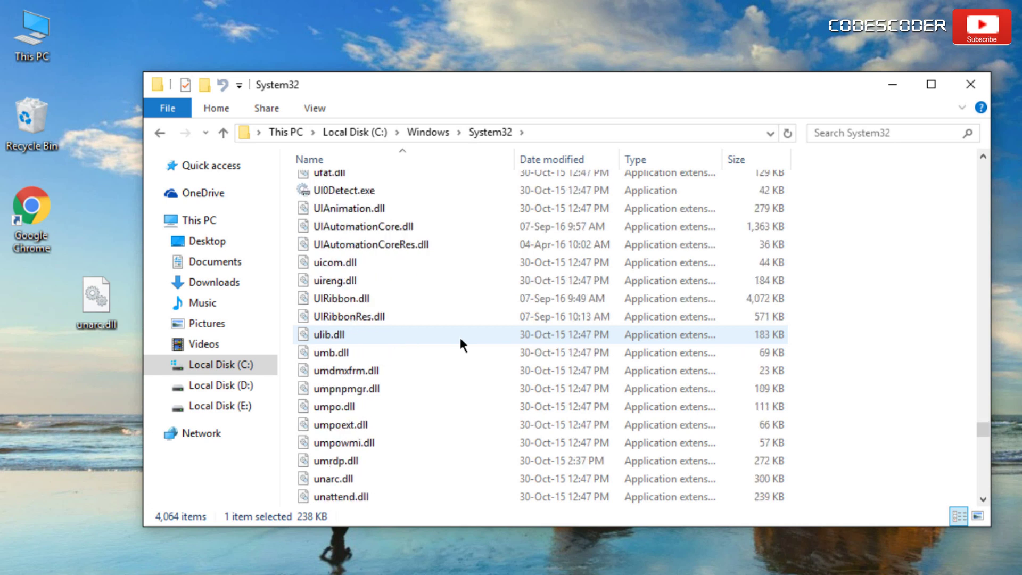
click(443, 473)
key(F2)
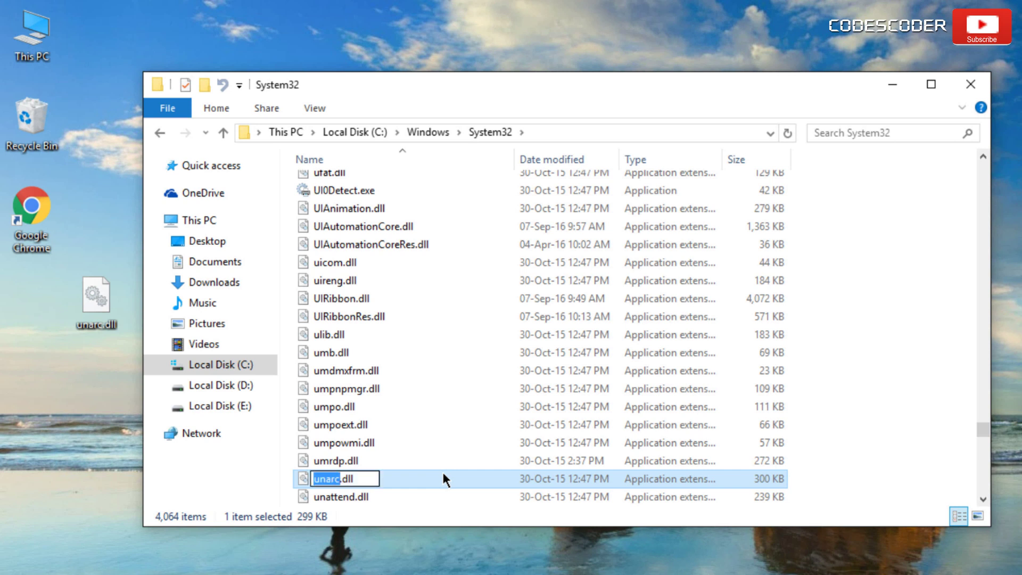
key(Right)
text(BAC)
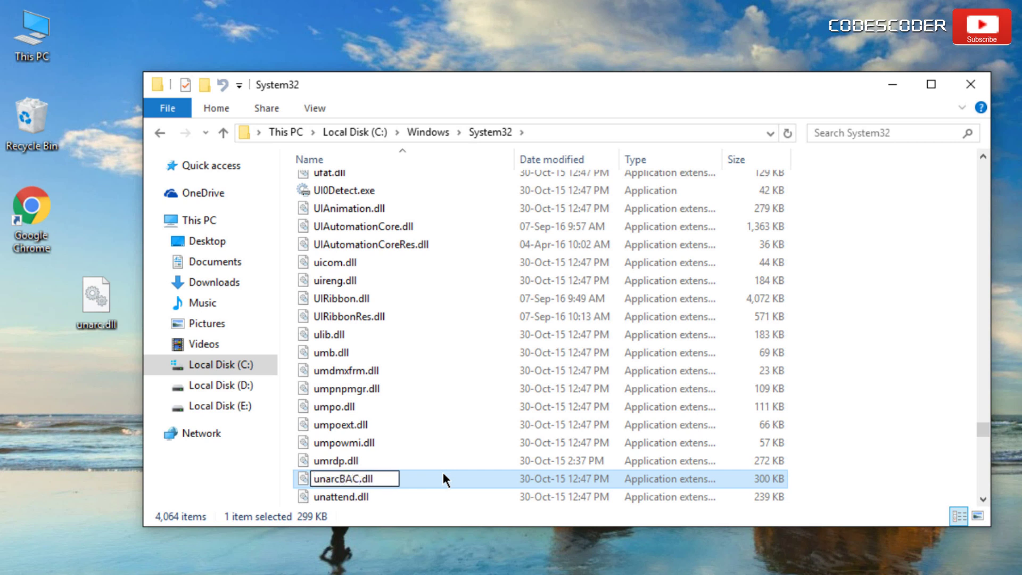
text(KUP)
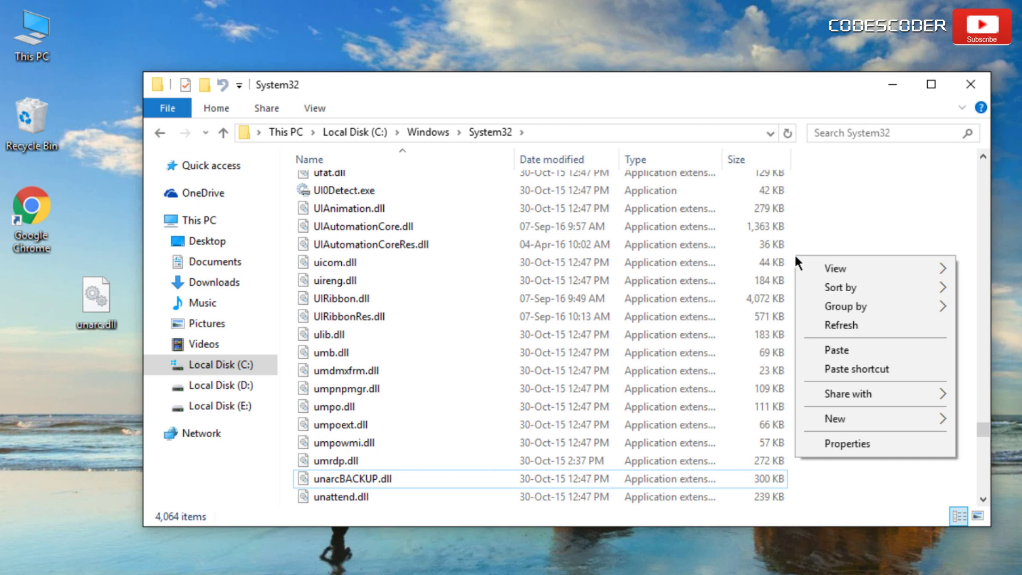
Step: Paste the copied unarc.dll into System32 and also into the SysWOW64 folder under Windows
click(832, 349)
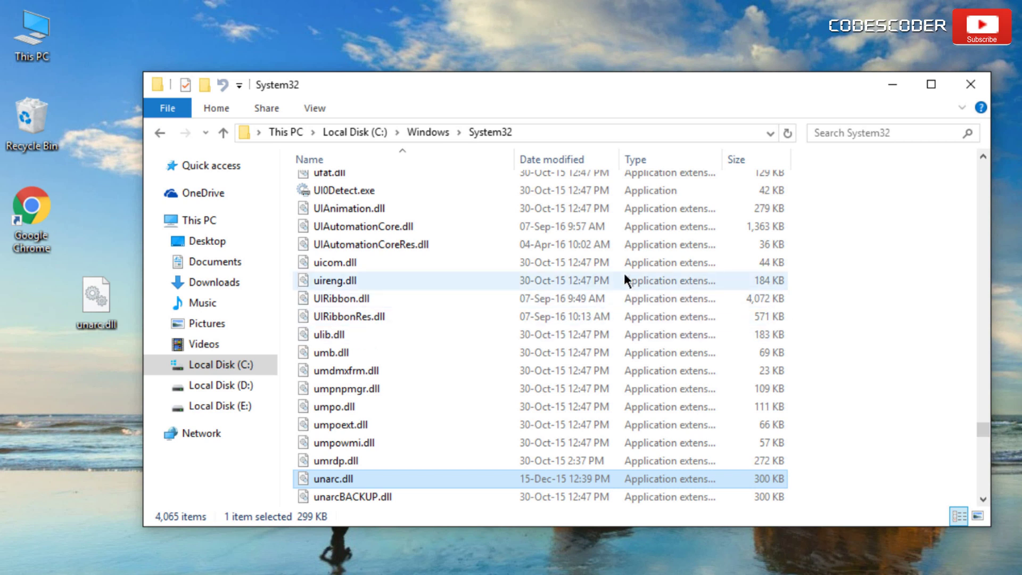
click(160, 135)
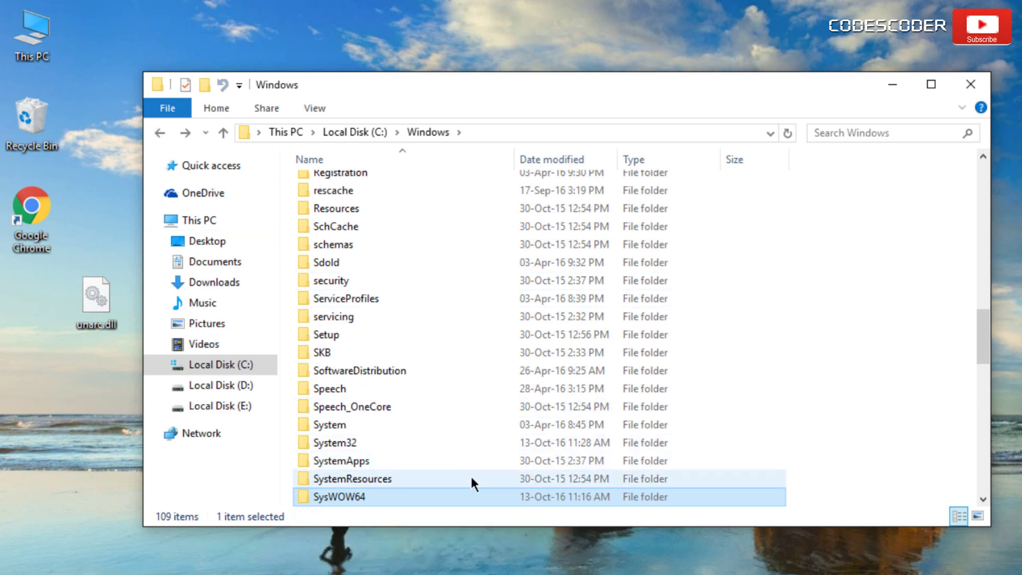
double_click(479, 497)
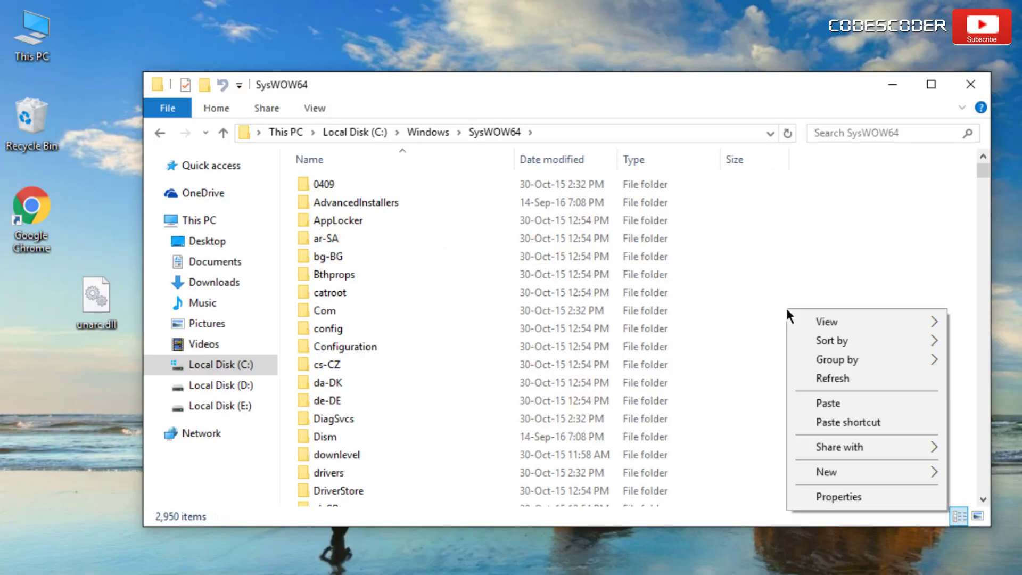
click(824, 399)
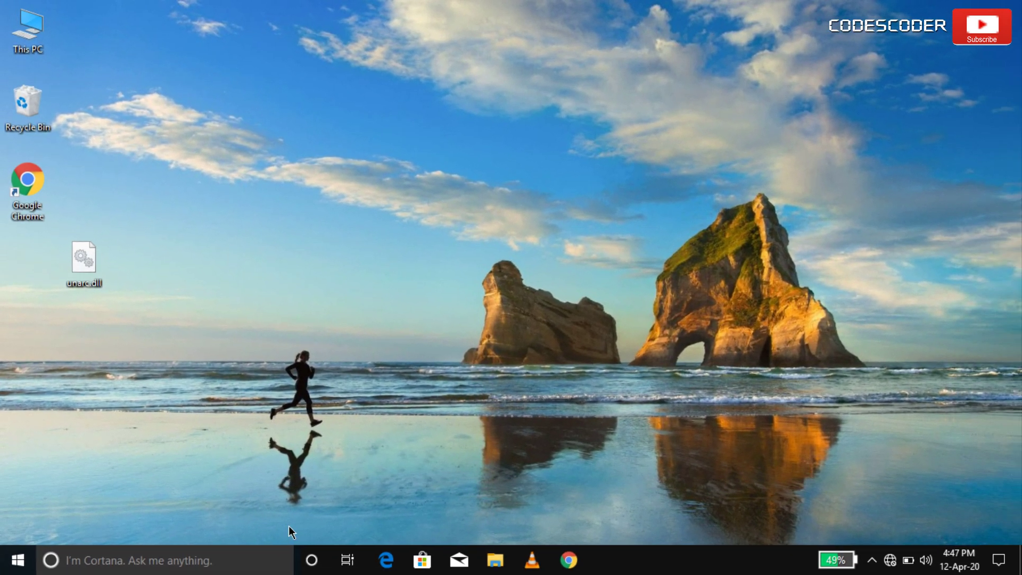
Step: Search for "command prompt" and run Command Prompt as administrator
click(229, 561)
text(com)
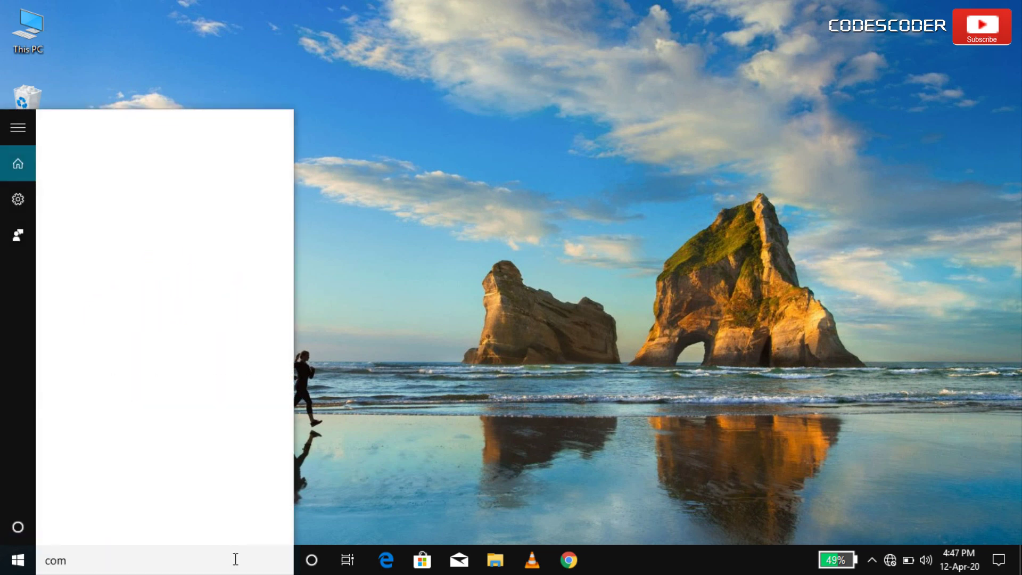
text(mand prompt)
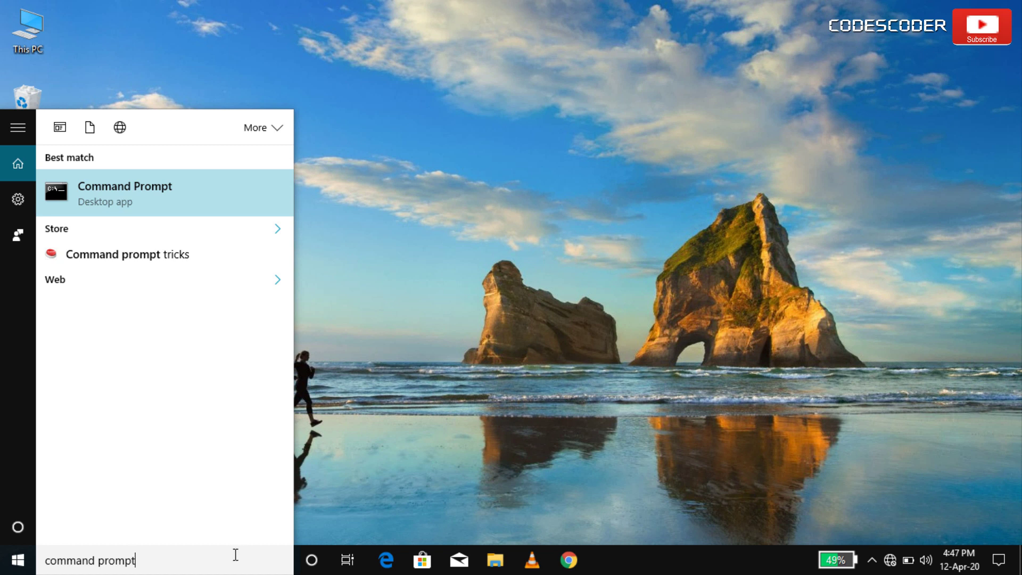
right_click(203, 202)
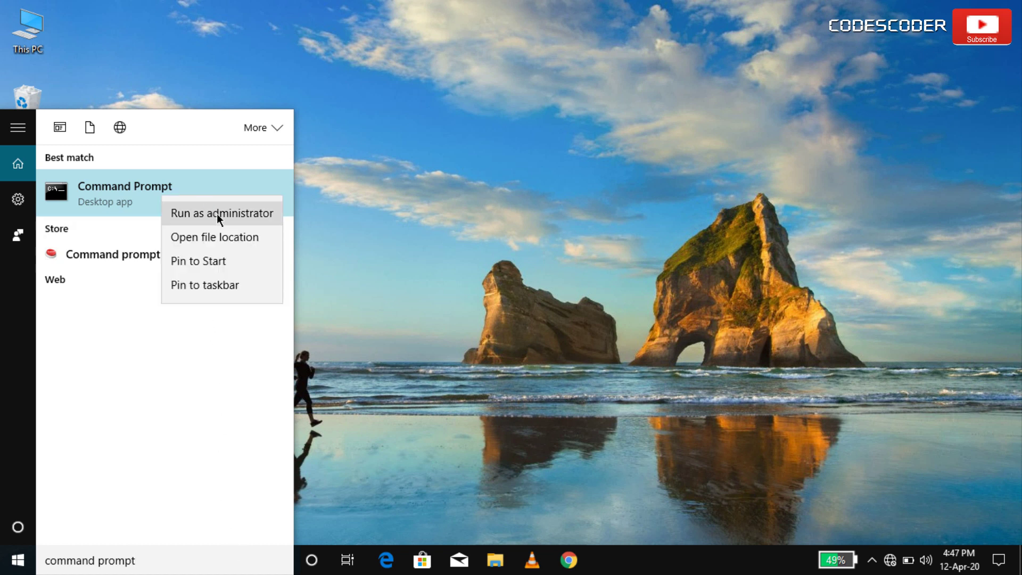
click(217, 214)
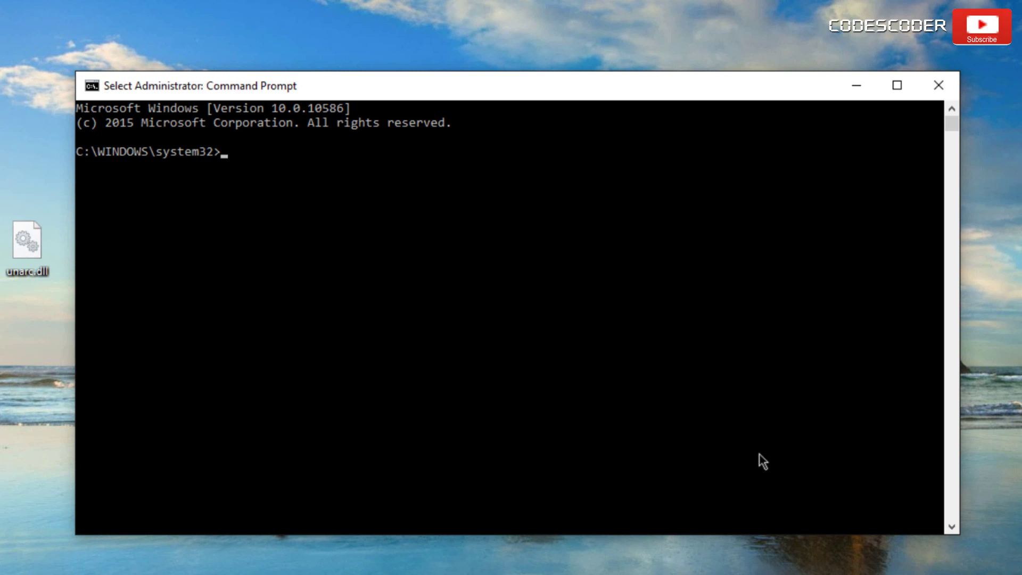
Step: Register the System32 copy of the library with the command regsvr32 %systemroot%\System32\unarc.dll
text(regsvr32 )
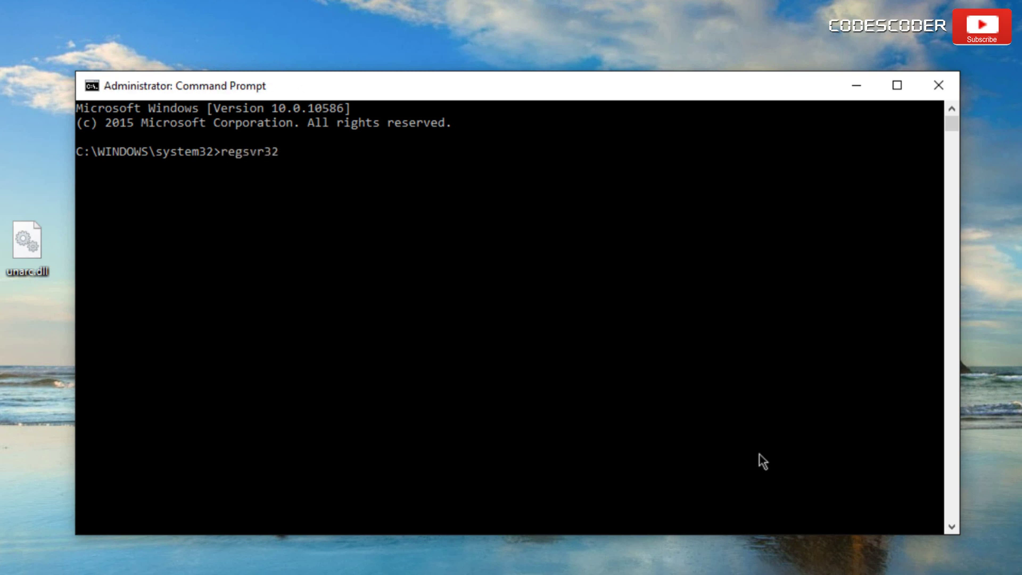
text(%systemroot%)
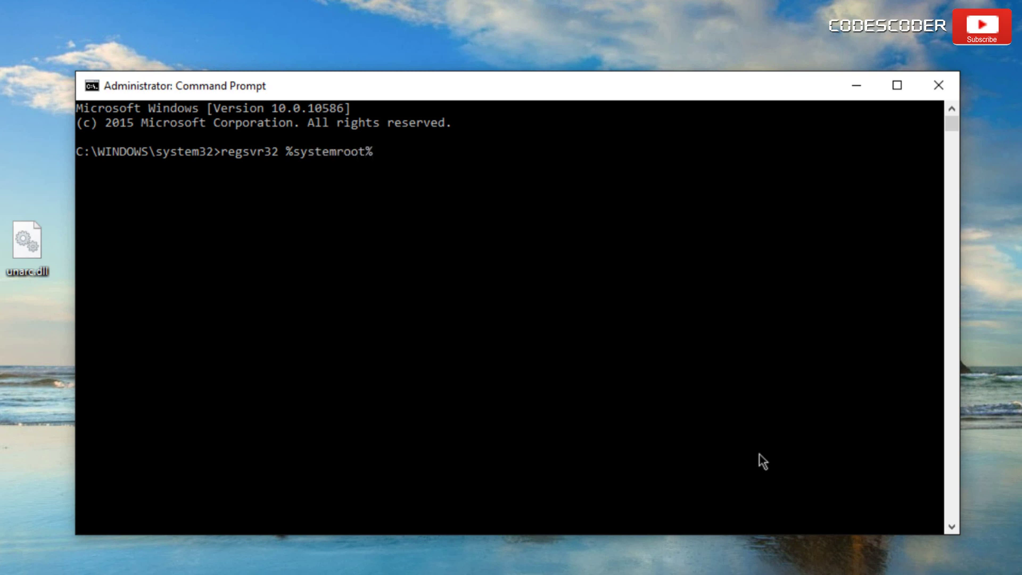
text(\System32\unarc.dll)
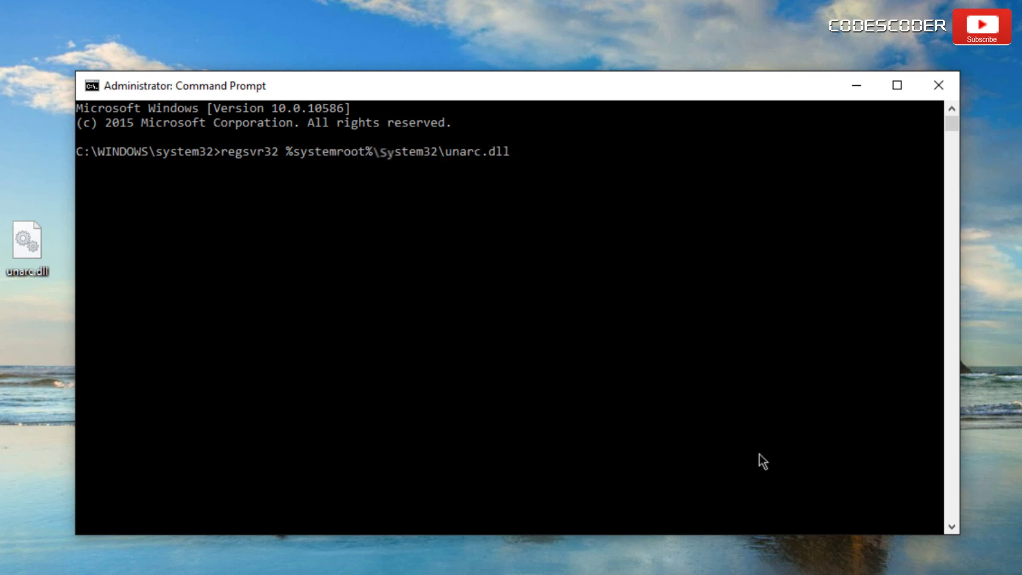
key(Return)
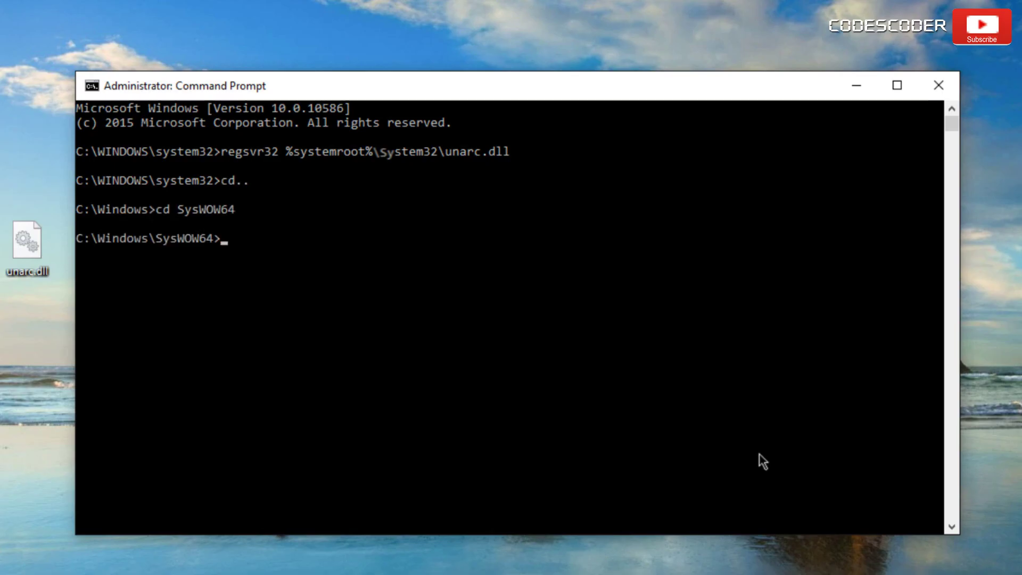
Step: Register the SysWOW64 copy by running regsvr32 %systemroot%\SysWOW64\unarc.dll from the SysWOW64 directory
text(regs)
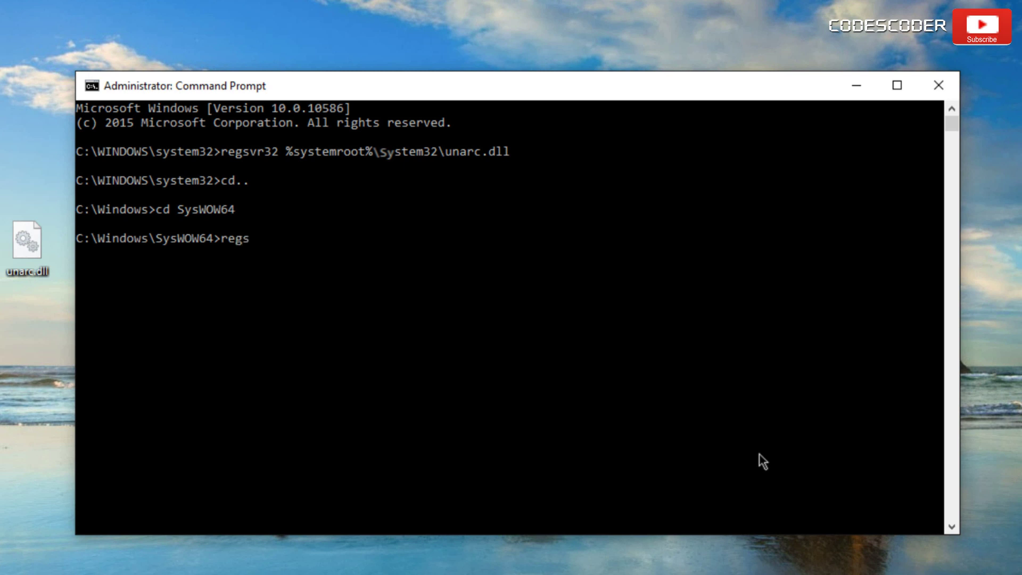
text(vr32 %systemroot%)
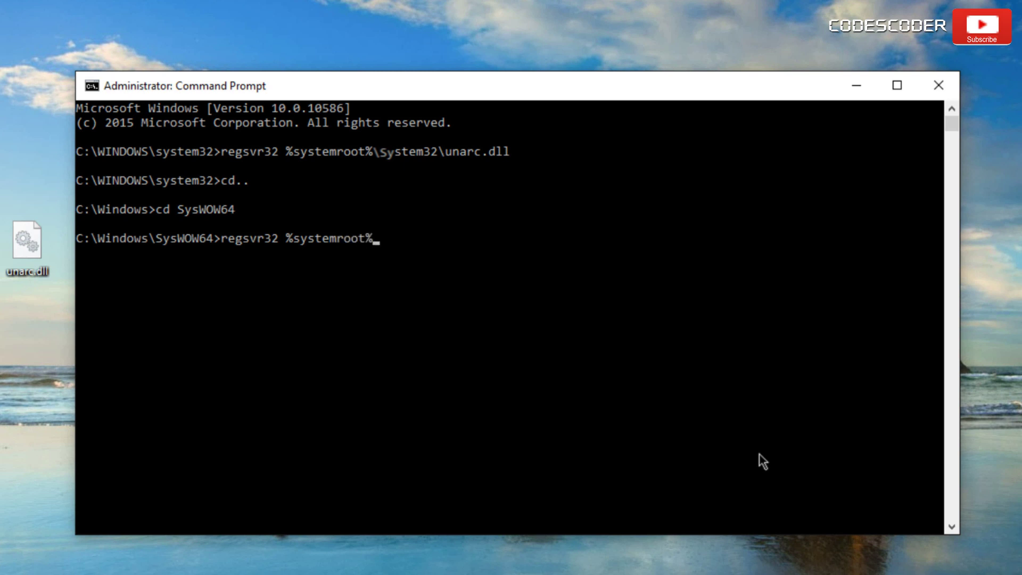
text(\SysWOW64\unarc.dll)
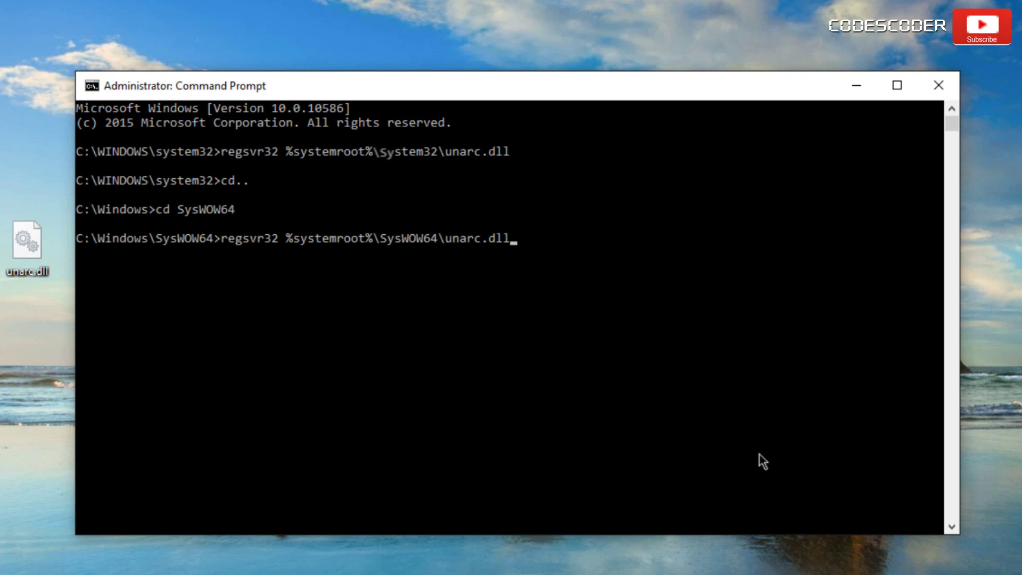
key(Return)
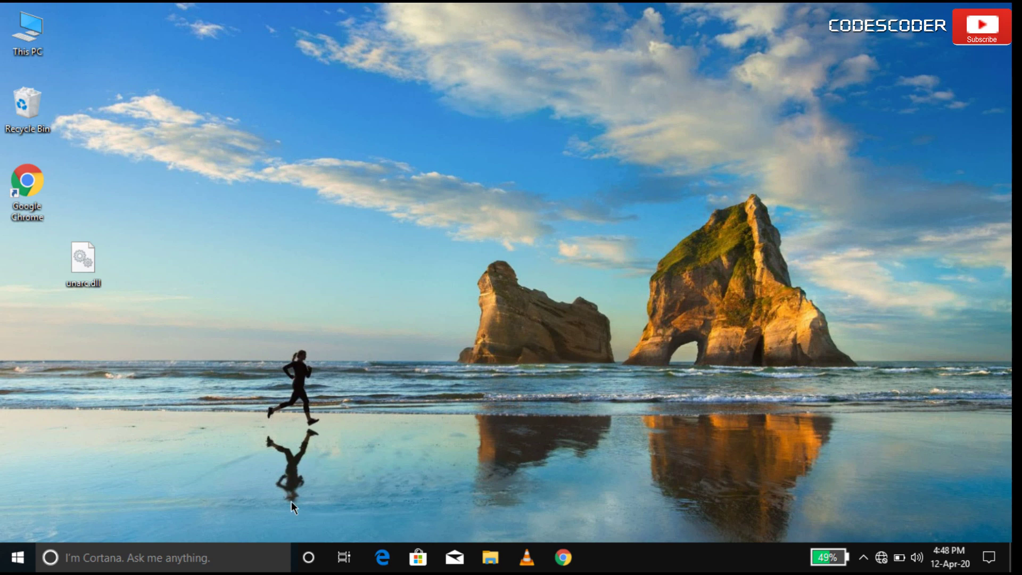
Step: Restart the computer without installing updates
click(18, 557)
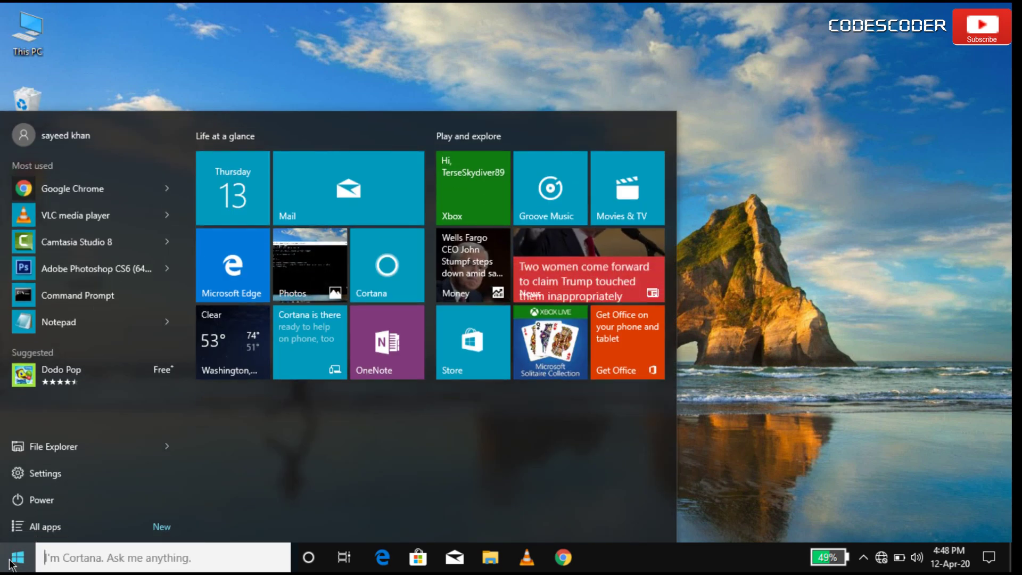
click(33, 509)
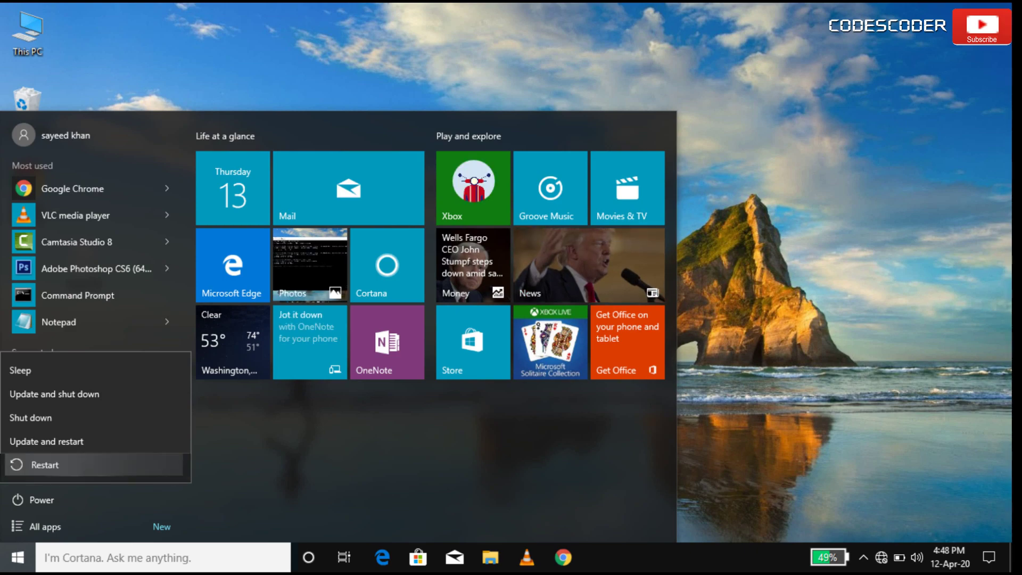
click(57, 469)
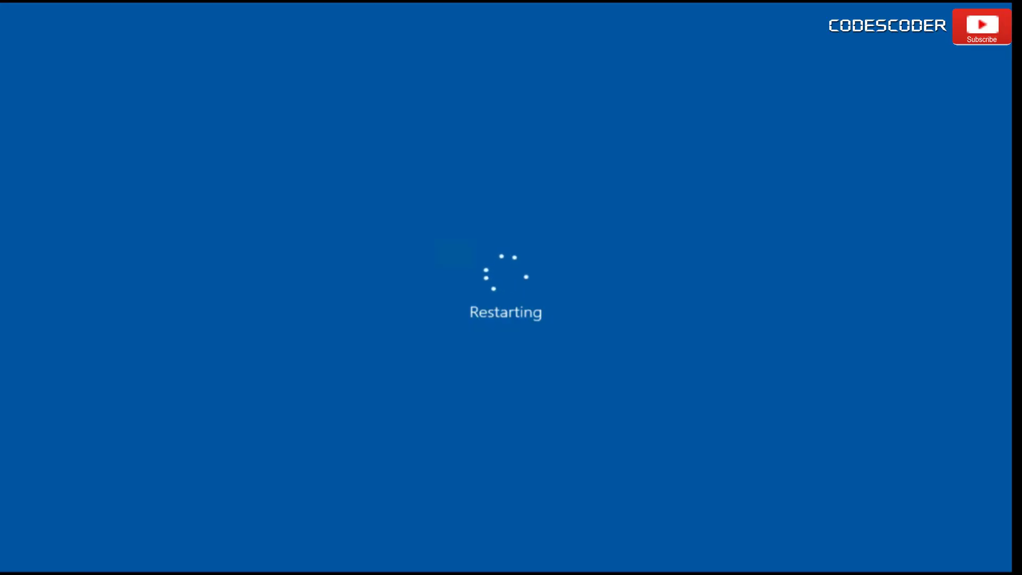